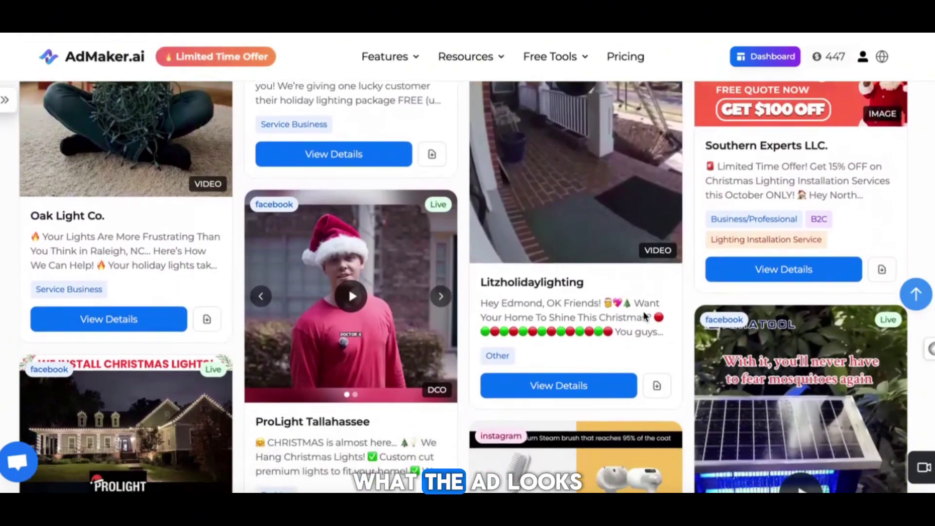
- Browse the Ads Library gallery, opening and closing the Solira Modehaus ad's details
{"action": "scroll", "coordinate": [347, 356], "scroll_direction": "down", "scroll_amount": 3}
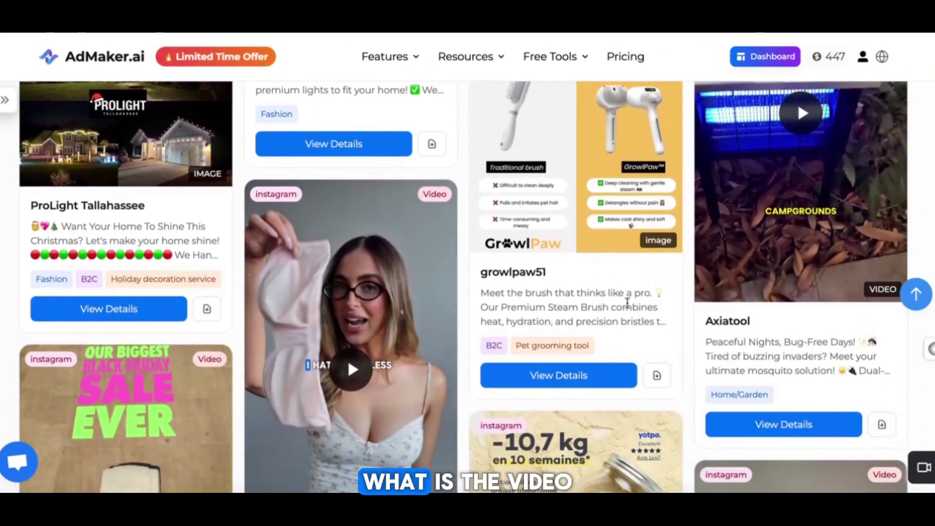
{"action": "scroll", "coordinate": [347, 357], "scroll_direction": "down", "scroll_amount": 2}
{"action": "scroll", "coordinate": [342, 376], "scroll_direction": "down", "scroll_amount": 2}
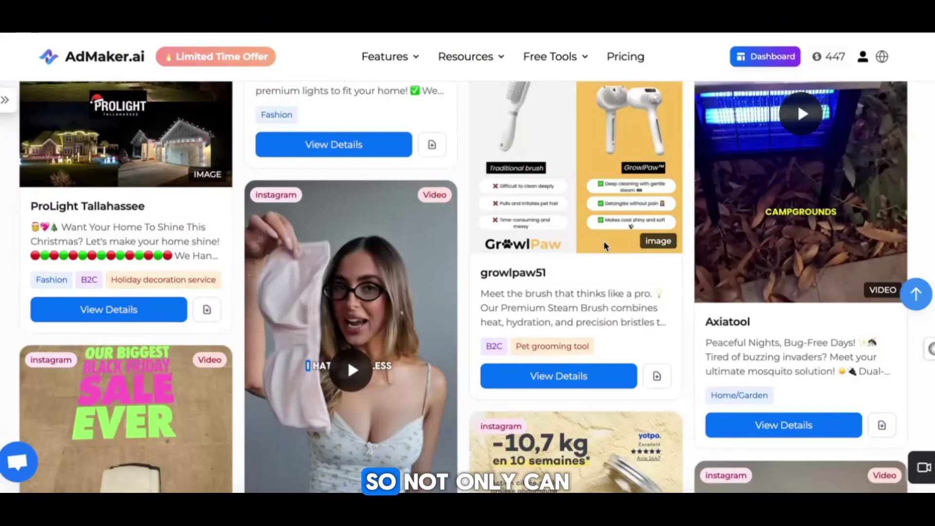
{"action": "scroll", "coordinate": [603, 241], "scroll_direction": "down", "scroll_amount": 10}
{"action": "scroll", "coordinate": [655, 277], "scroll_direction": "down", "scroll_amount": 1}
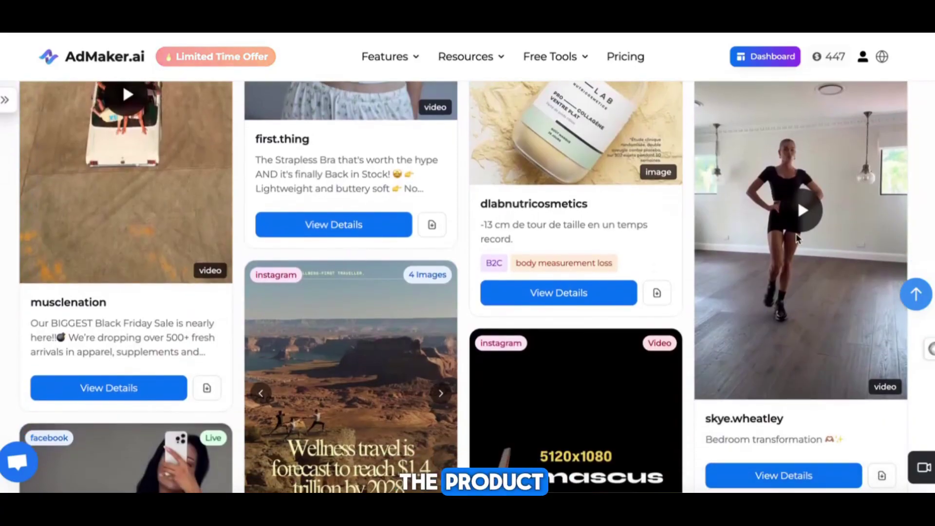
- Scroll a little further, then return to the top of the Ads Library
{"action": "scroll", "coordinate": [711, 334], "scroll_direction": "down", "scroll_amount": 3}
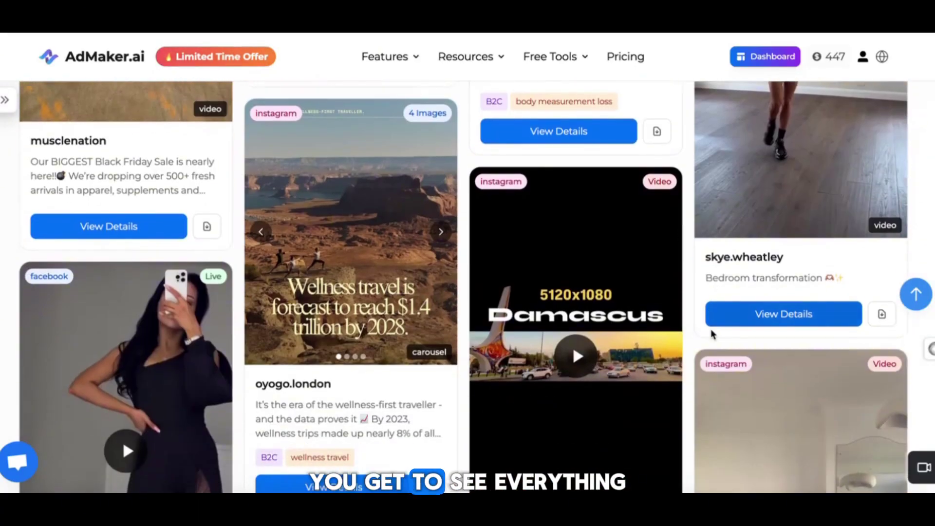
{"action": "left_click", "coordinate": [165, 453]}
{"action": "key", "text": "Escape"}
{"action": "scroll", "coordinate": [457, 380], "scroll_direction": "down", "scroll_amount": 10}
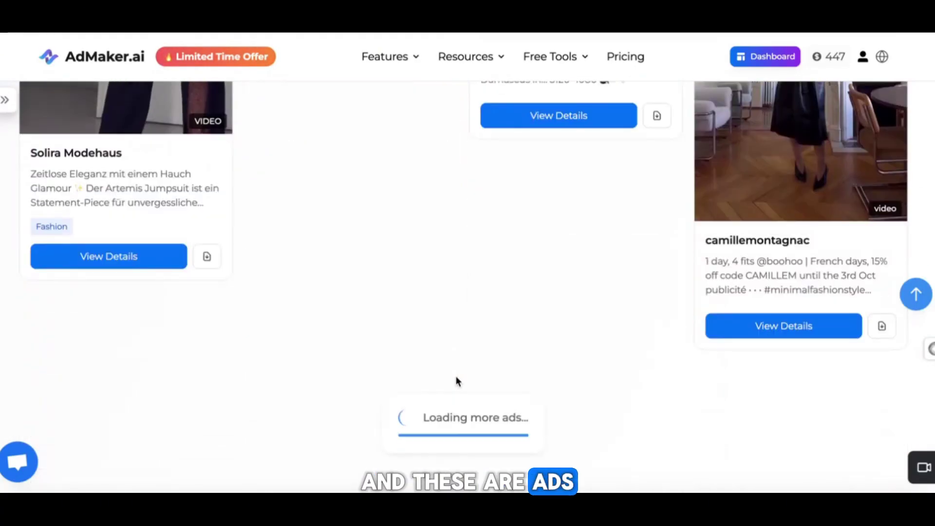
{"action": "scroll", "coordinate": [457, 382], "scroll_direction": "down", "scroll_amount": 20}
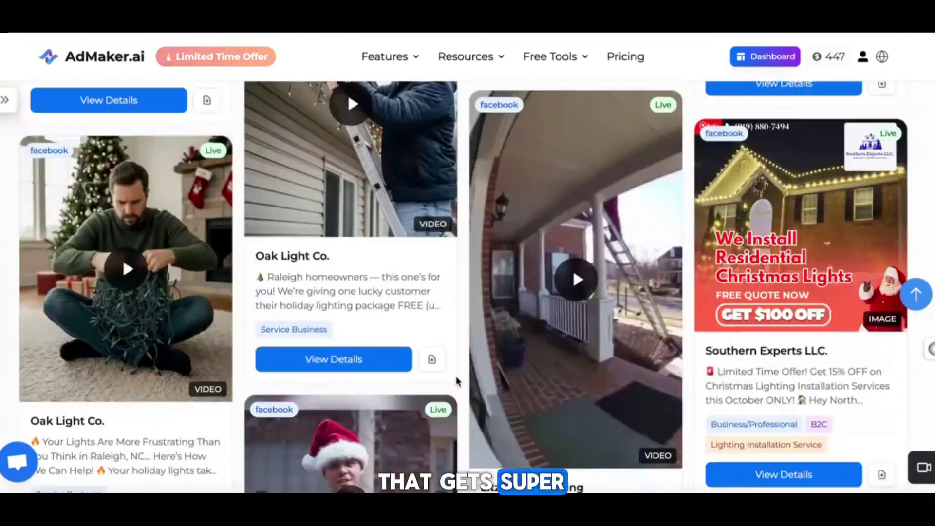
{"action": "key", "text": "Home"}
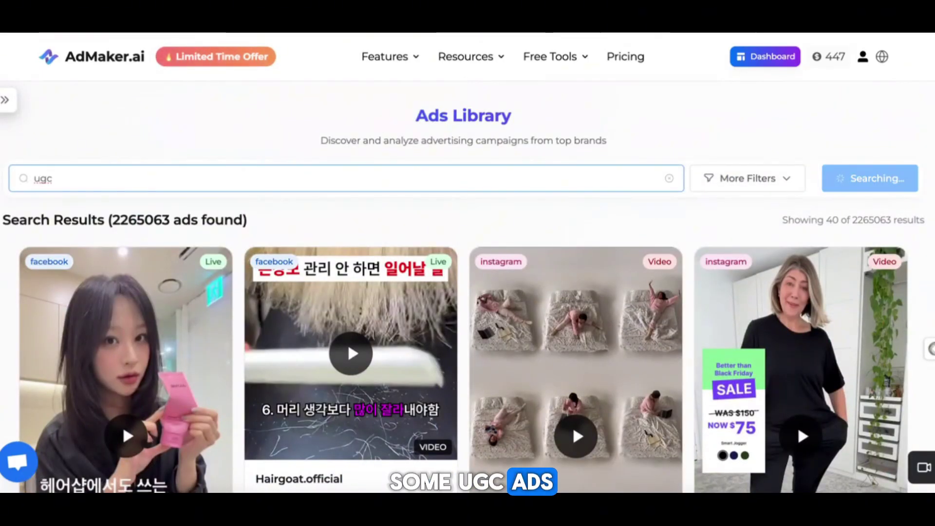
- Scroll the 'ugc' search results to find the 'Why are you NOT on TikTok Shop?' ad
{"action": "scroll", "coordinate": [565, 330], "scroll_direction": "down", "scroll_amount": 4}
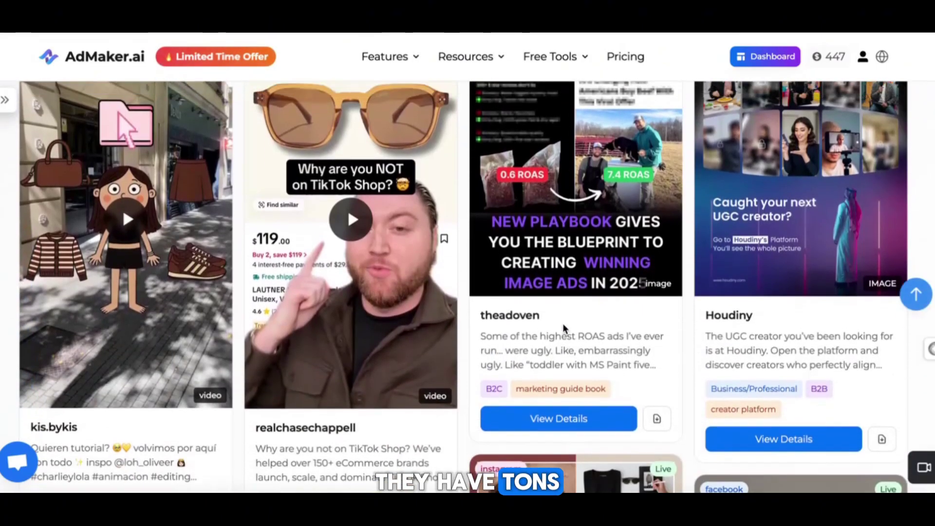
{"action": "scroll", "coordinate": [563, 324], "scroll_direction": "up", "scroll_amount": 2}
{"action": "scroll", "coordinate": [564, 328], "scroll_direction": "down", "scroll_amount": 1}
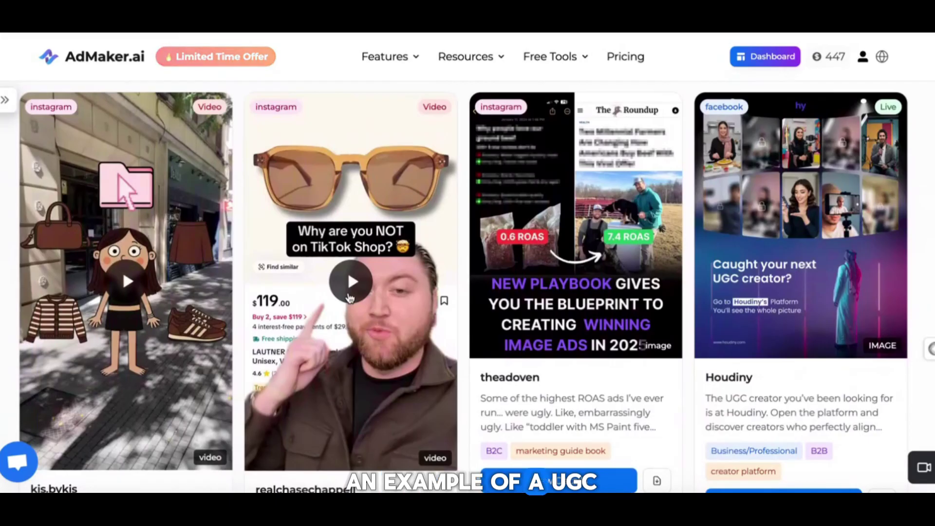
{"action": "scroll", "coordinate": [350, 299], "scroll_direction": "down", "scroll_amount": 1}
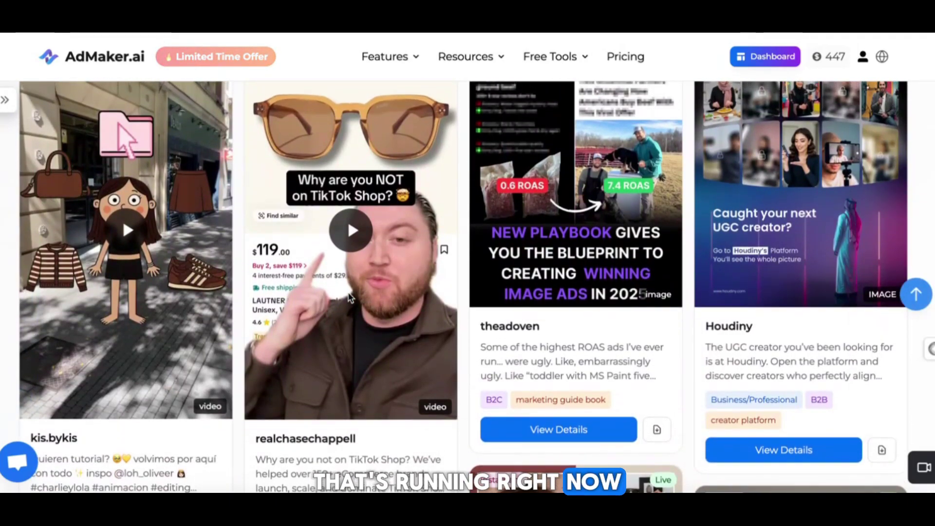
{"action": "scroll", "coordinate": [350, 298], "scroll_direction": "up", "scroll_amount": 2}
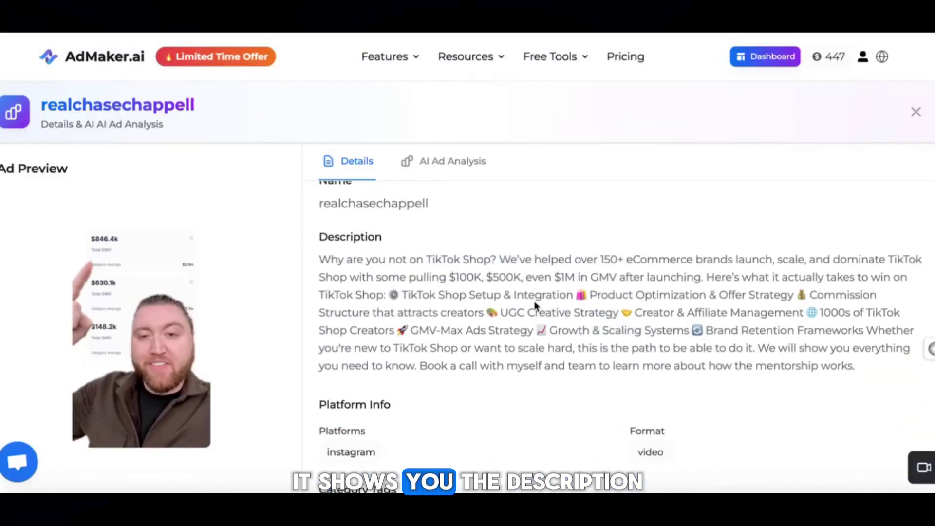
- Scroll through the TikTok Shop ad's Details tab and then the UGC results grid
{"action": "scroll", "coordinate": [536, 306], "scroll_direction": "down", "scroll_amount": 2}
{"action": "scroll", "coordinate": [536, 306], "scroll_direction": "down", "scroll_amount": 3}
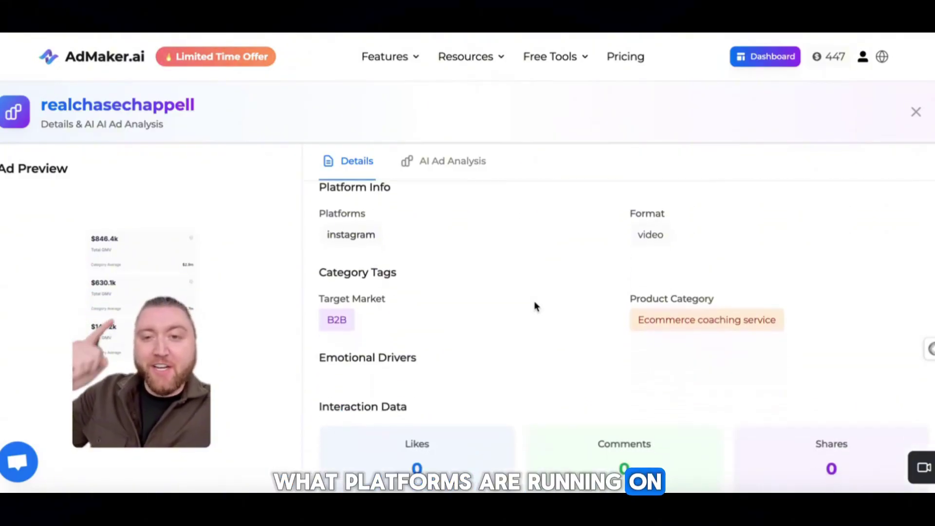
{"action": "scroll", "coordinate": [534, 306], "scroll_direction": "up", "scroll_amount": 6}
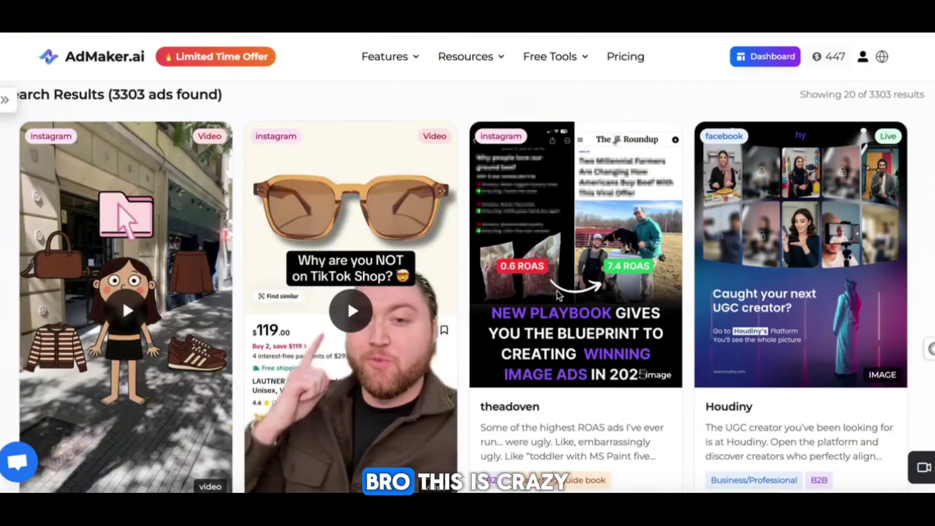
{"action": "scroll", "coordinate": [557, 290], "scroll_direction": "down", "scroll_amount": 3}
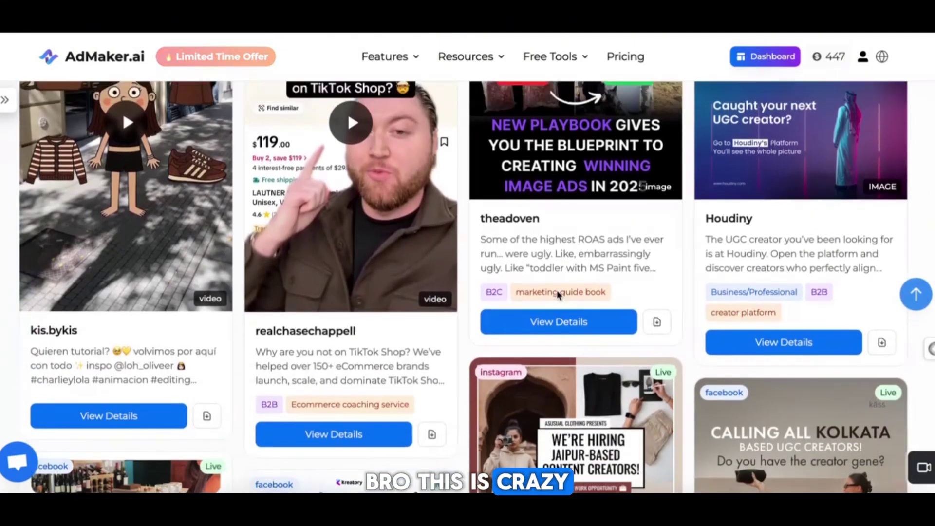
{"action": "scroll", "coordinate": [557, 290], "scroll_direction": "up", "scroll_amount": 2}
{"action": "scroll", "coordinate": [559, 294], "scroll_direction": "up", "scroll_amount": 2}
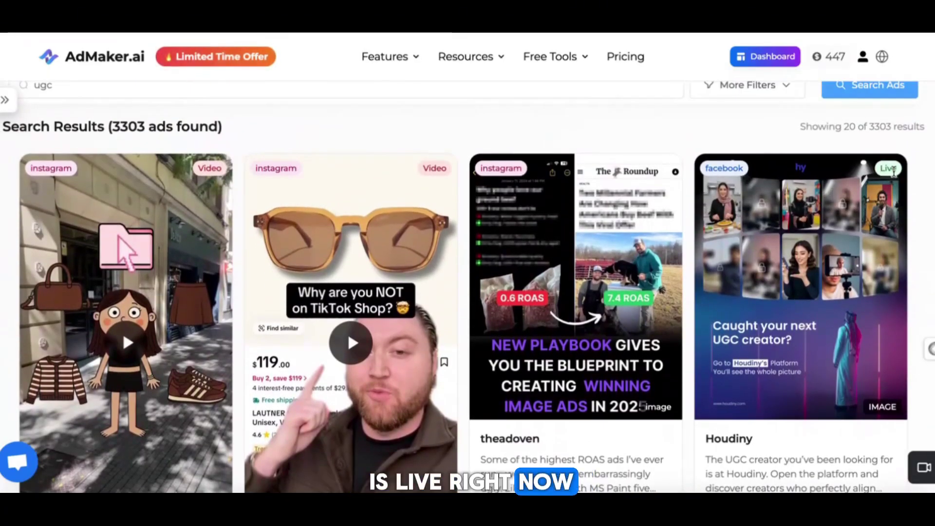
{"action": "scroll", "coordinate": [801, 235], "scroll_direction": "down", "scroll_amount": 12}
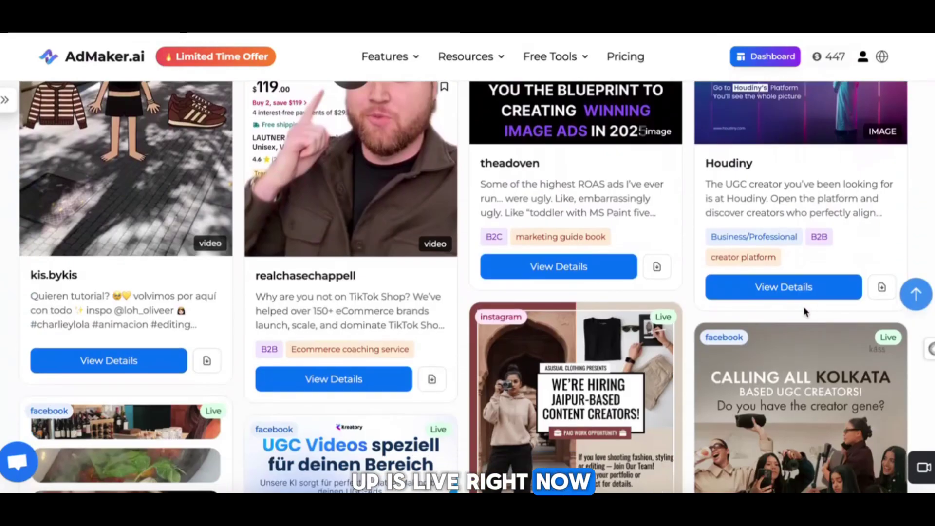
{"action": "scroll", "coordinate": [280, 302], "scroll_direction": "down", "scroll_amount": 4}
{"action": "scroll", "coordinate": [280, 303], "scroll_direction": "up", "scroll_amount": 12}
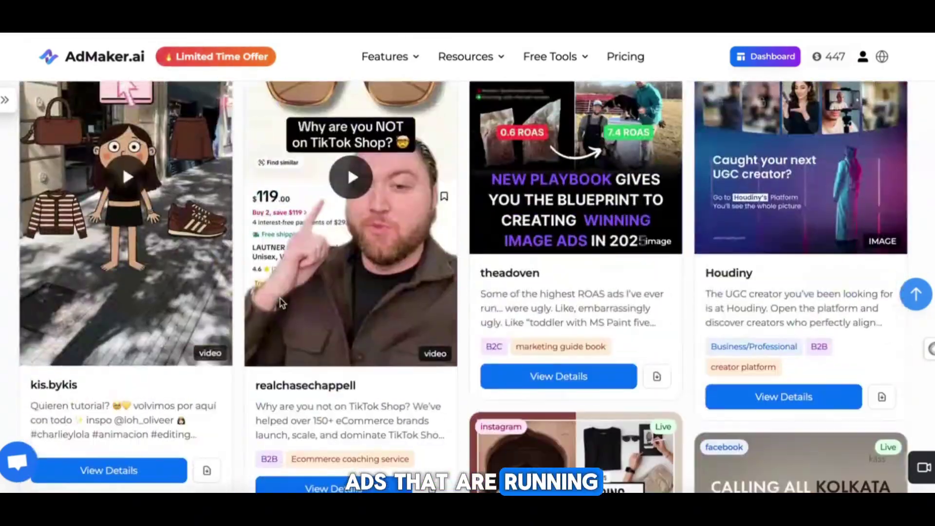
{"action": "scroll", "coordinate": [281, 303], "scroll_direction": "down", "scroll_amount": 7}
{"action": "scroll", "coordinate": [282, 303], "scroll_direction": "down", "scroll_amount": 10}
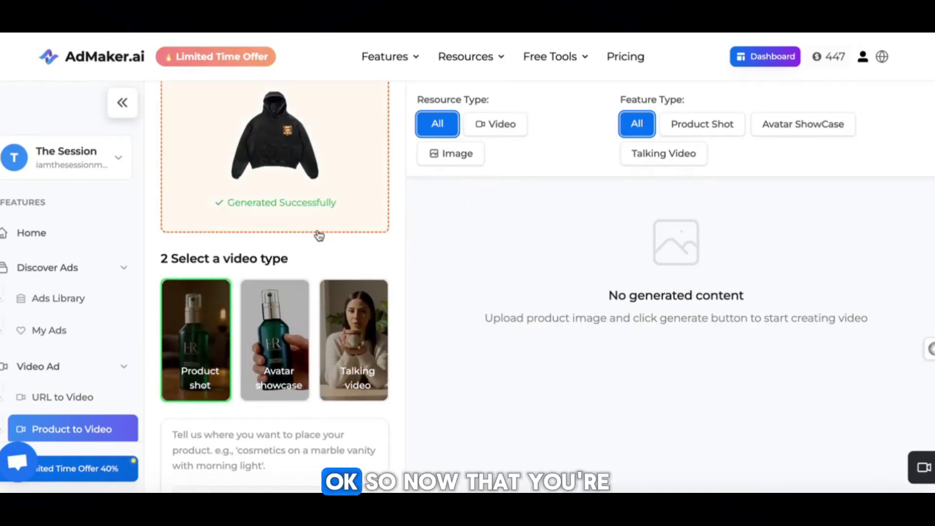
- Choose Avatar showcase and confirm the blonde woman in the white robe as avatar
{"action": "scroll", "coordinate": [319, 236], "scroll_direction": "up", "scroll_amount": 3}
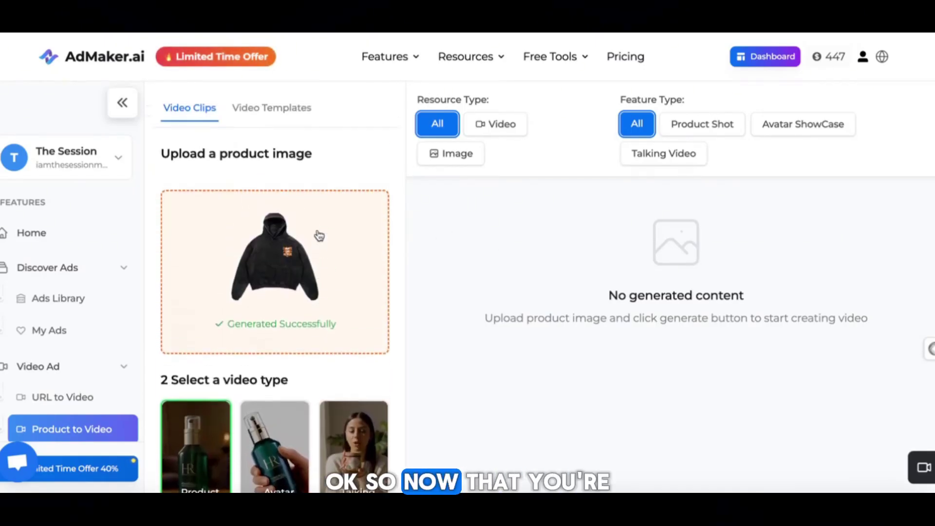
{"action": "scroll", "coordinate": [319, 235], "scroll_direction": "down", "scroll_amount": 2}
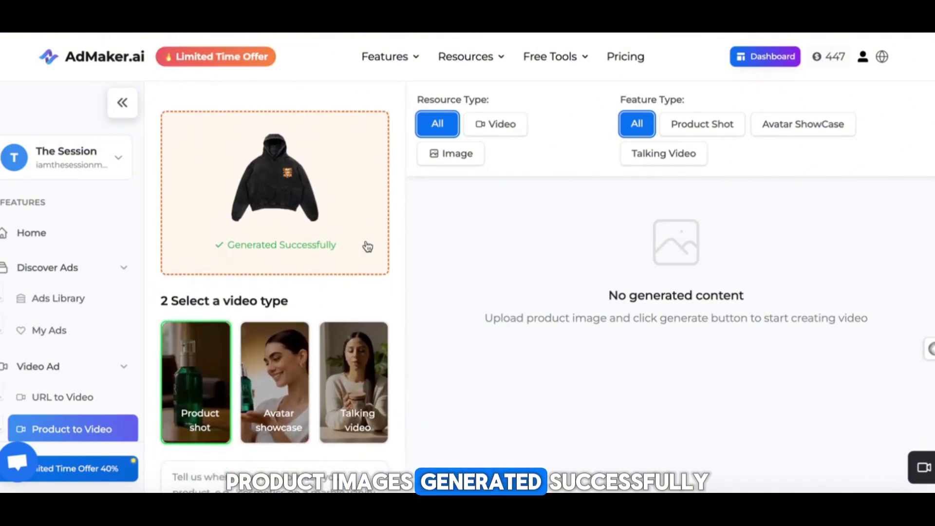
{"action": "scroll", "coordinate": [211, 369], "scroll_direction": "down", "scroll_amount": 2}
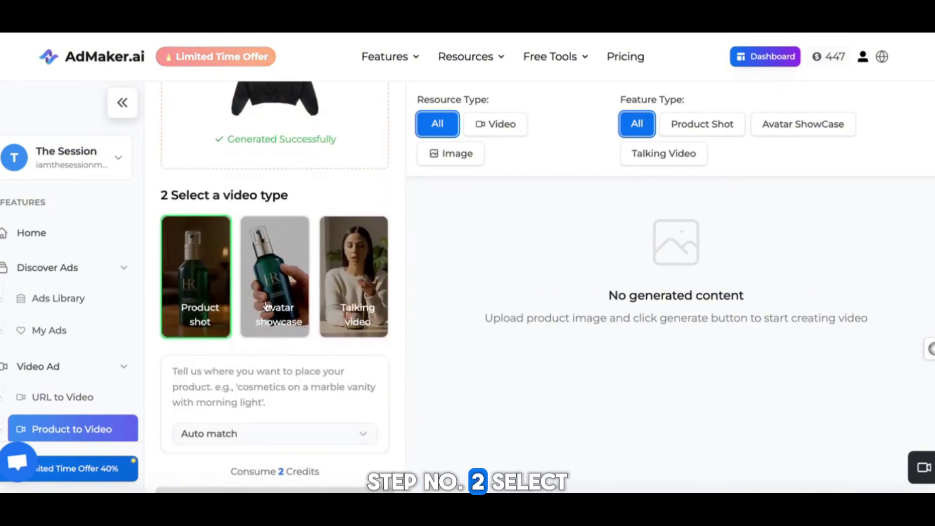
{"action": "left_click", "coordinate": [270, 322]}
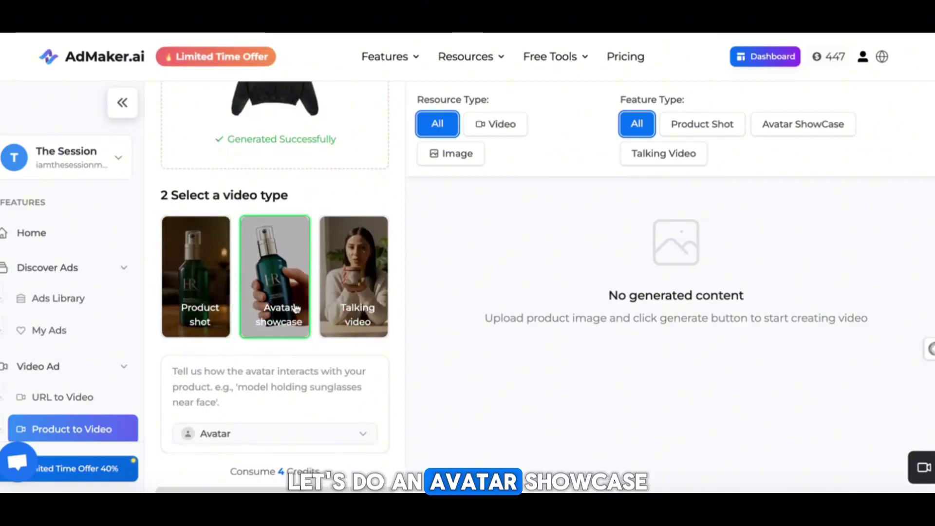
{"action": "scroll", "coordinate": [296, 308], "scroll_direction": "down", "scroll_amount": 1}
{"action": "left_click", "coordinate": [362, 403]}
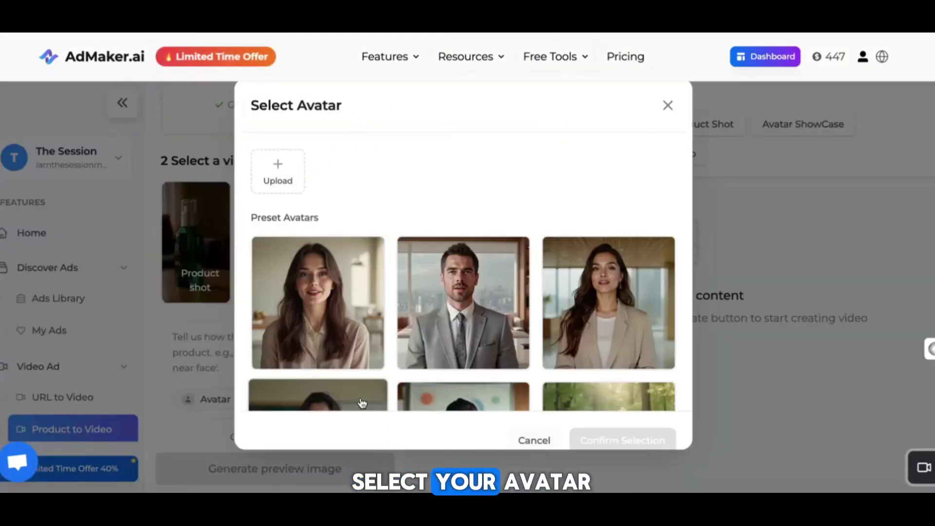
{"action": "scroll", "coordinate": [472, 324], "scroll_direction": "down", "scroll_amount": 3}
{"action": "left_click", "coordinate": [320, 310]}
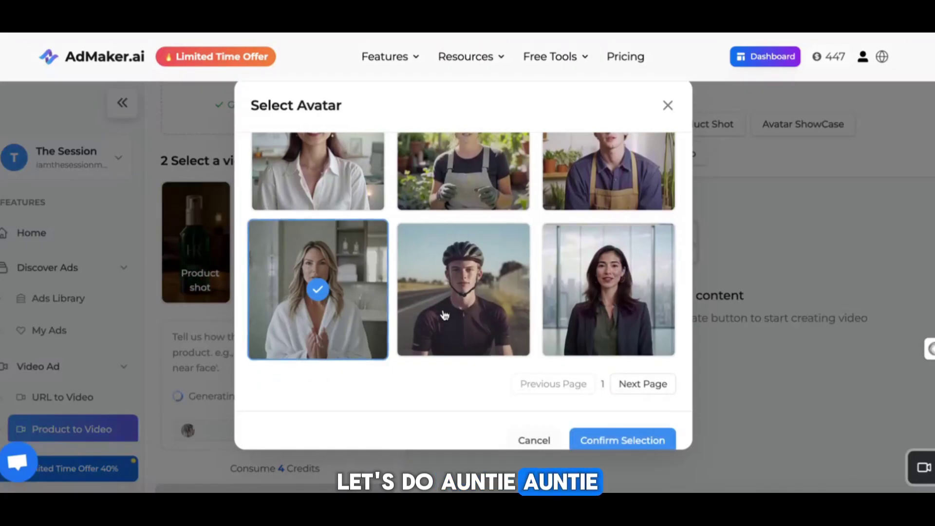
{"action": "left_click", "coordinate": [623, 440]}
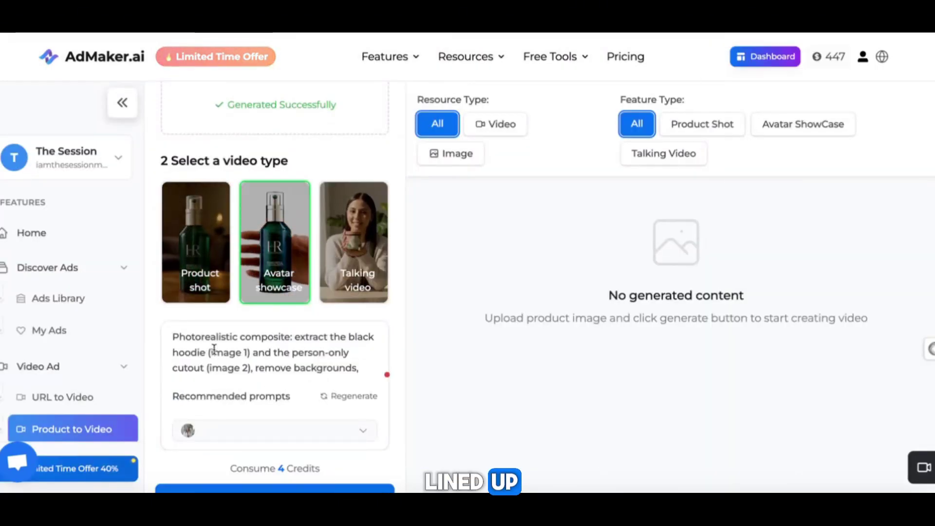
- Review the auto-written prompt and generate preview images of the avatar in the black hoodie
{"action": "left_click", "coordinate": [267, 358]}
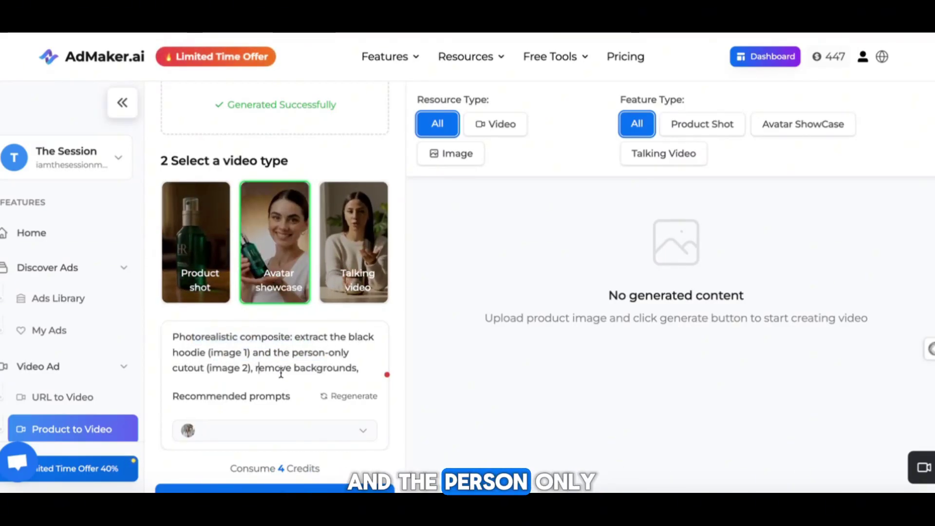
{"action": "left_click_drag", "start_coordinate": [197, 370], "coordinate": [311, 368]}
{"action": "scroll", "coordinate": [310, 368], "scroll_direction": "down", "scroll_amount": 2}
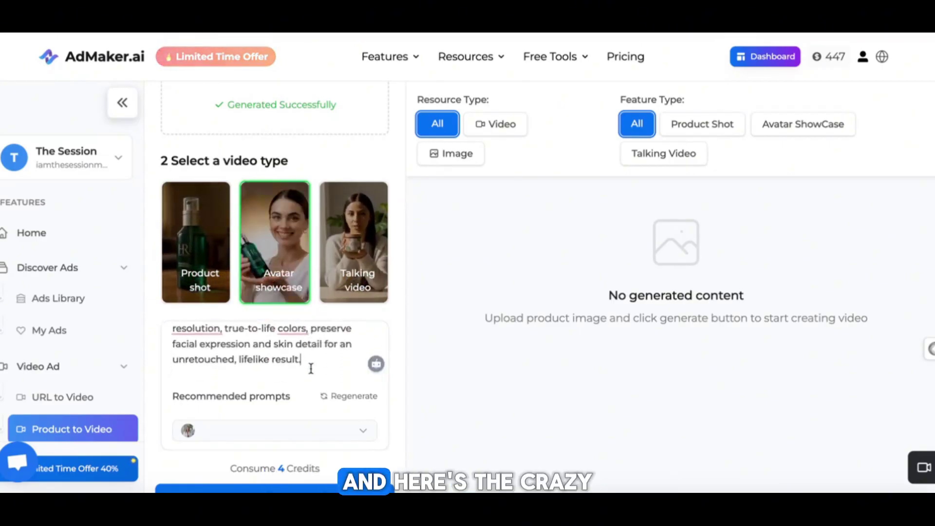
{"action": "scroll", "coordinate": [311, 369], "scroll_direction": "down", "scroll_amount": 1}
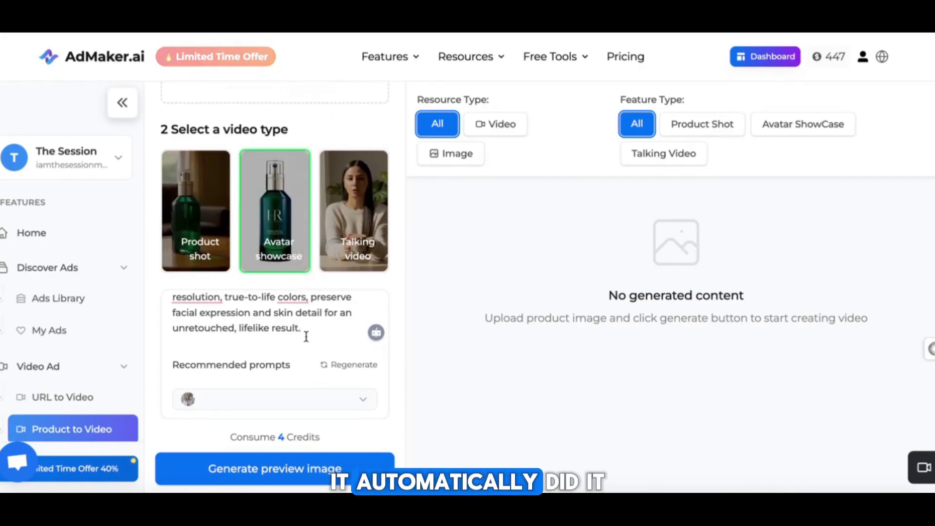
{"action": "left_click", "coordinate": [281, 473]}
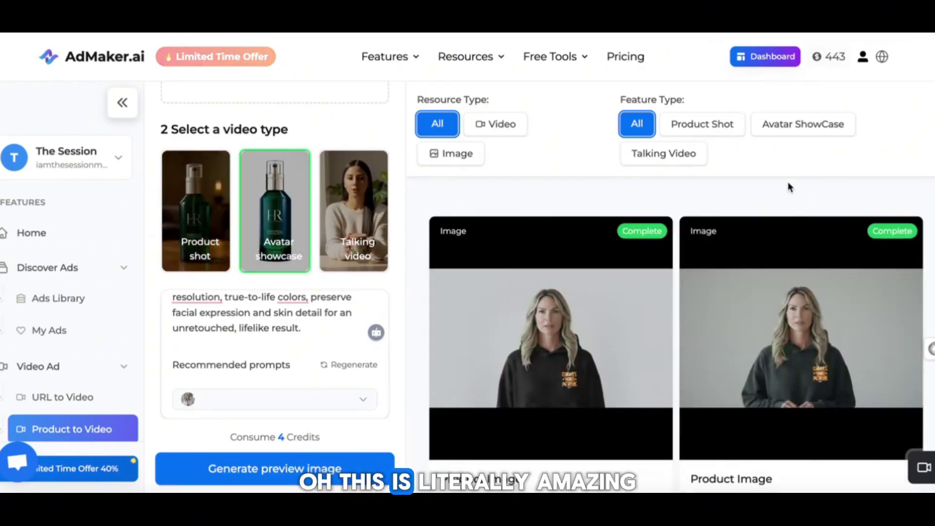
- Open the first generated hoodie avatar image in a larger preview
{"action": "scroll", "coordinate": [788, 182], "scroll_direction": "down", "scroll_amount": 3}
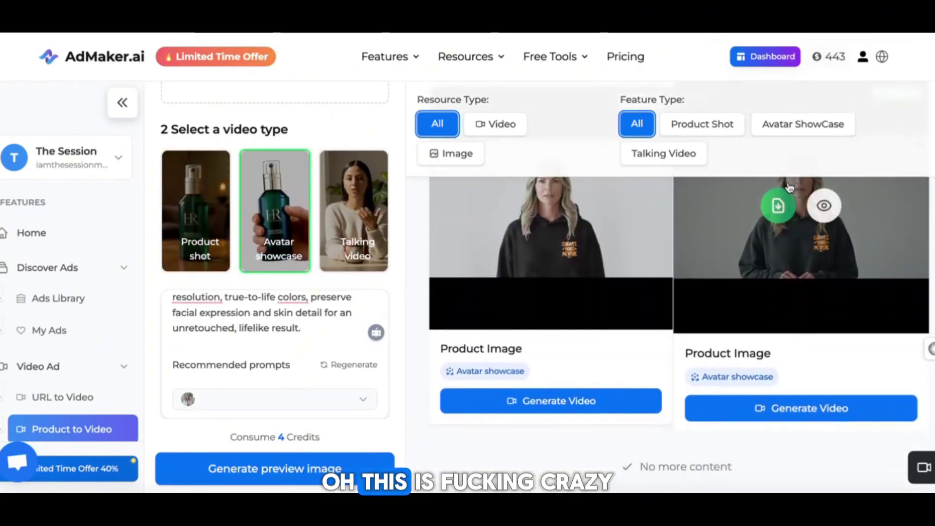
{"action": "scroll", "coordinate": [789, 187], "scroll_direction": "up", "scroll_amount": 2}
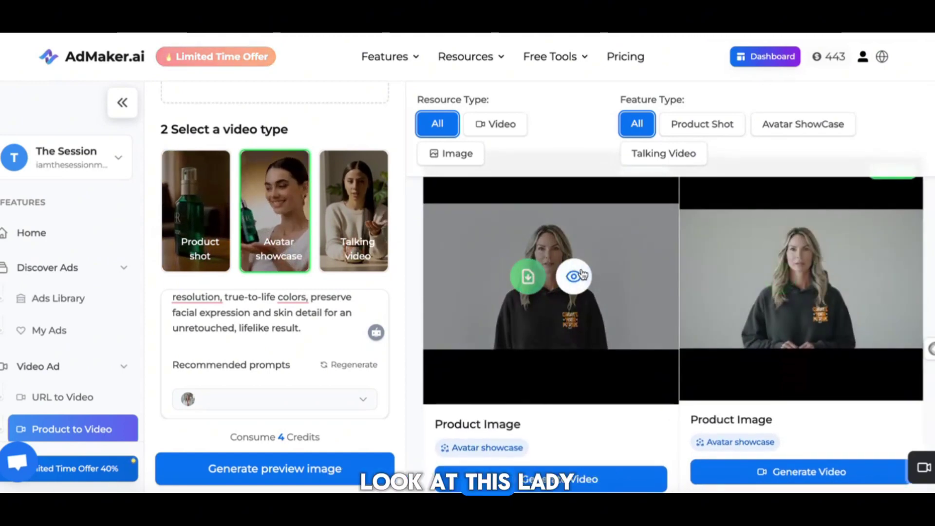
{"action": "left_click", "coordinate": [583, 276]}
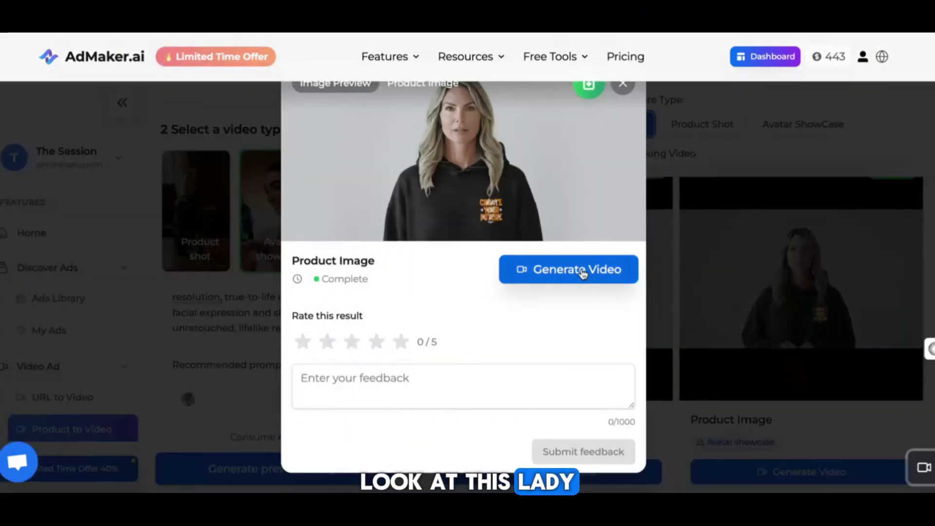
- Preview both hoodie avatar images and submit a 5/5 star rating
{"action": "left_click", "coordinate": [737, 213]}
{"action": "scroll", "coordinate": [735, 213], "scroll_direction": "up", "scroll_amount": 1}
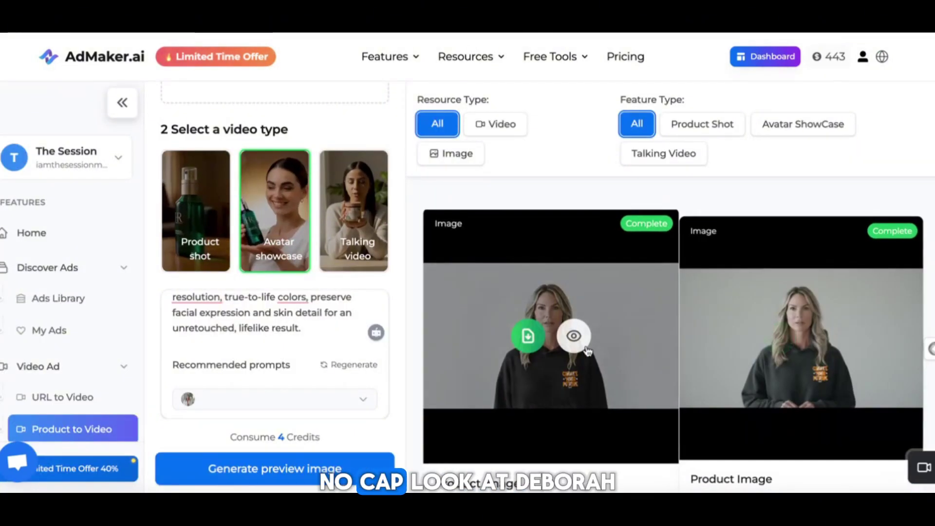
{"action": "left_click", "coordinate": [577, 338]}
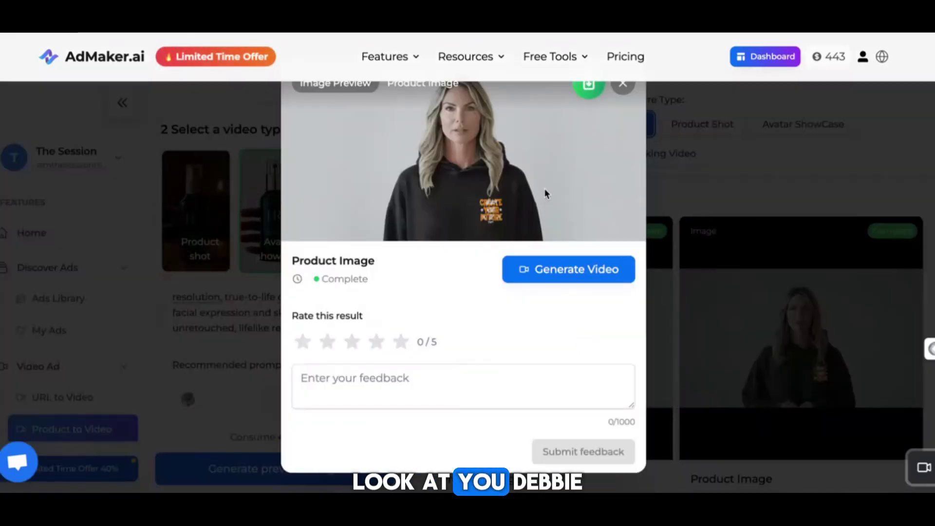
{"action": "left_click", "coordinate": [769, 229]}
{"action": "left_click", "coordinate": [824, 334]}
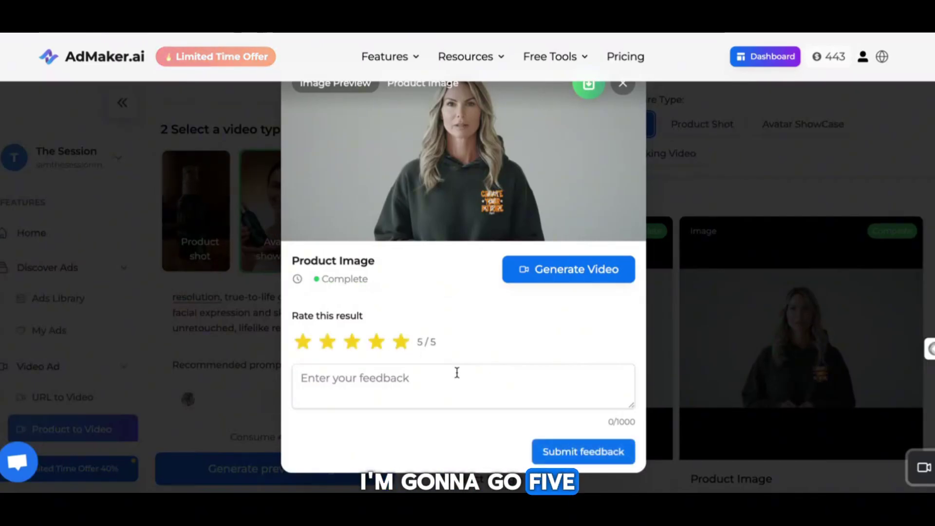
{"action": "left_click", "coordinate": [814, 207]}
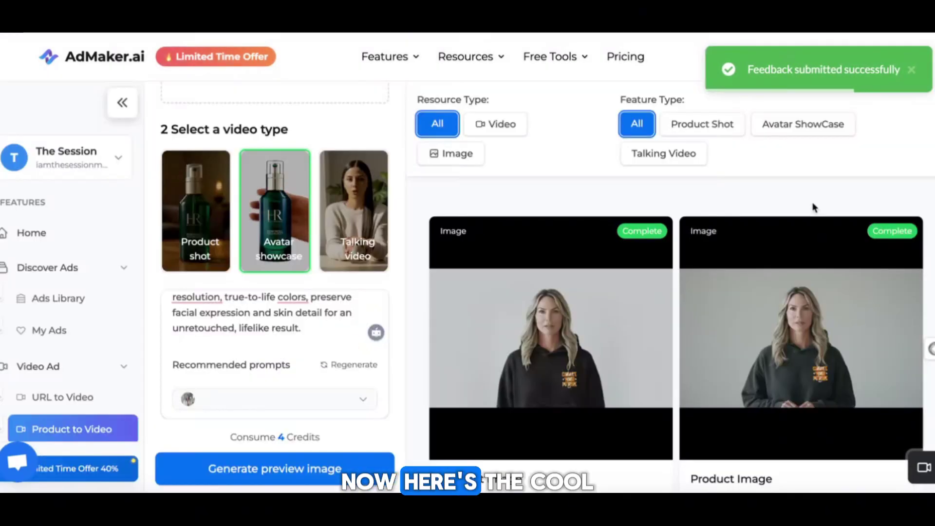
- Create a 5-second 1080p Multi-angle Display video from the hoodie avatar image with a 'make this UGC' prompt
{"action": "left_click", "coordinate": [575, 341]}
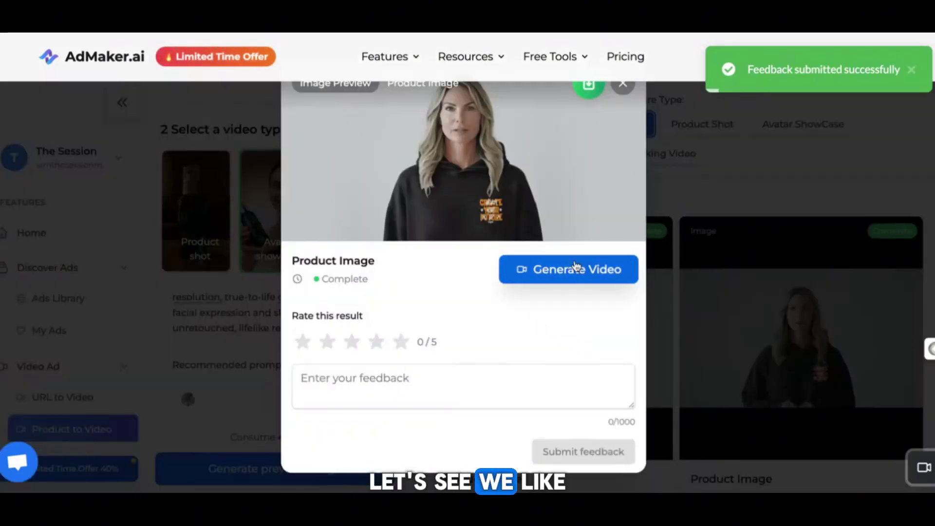
{"action": "left_click", "coordinate": [592, 272]}
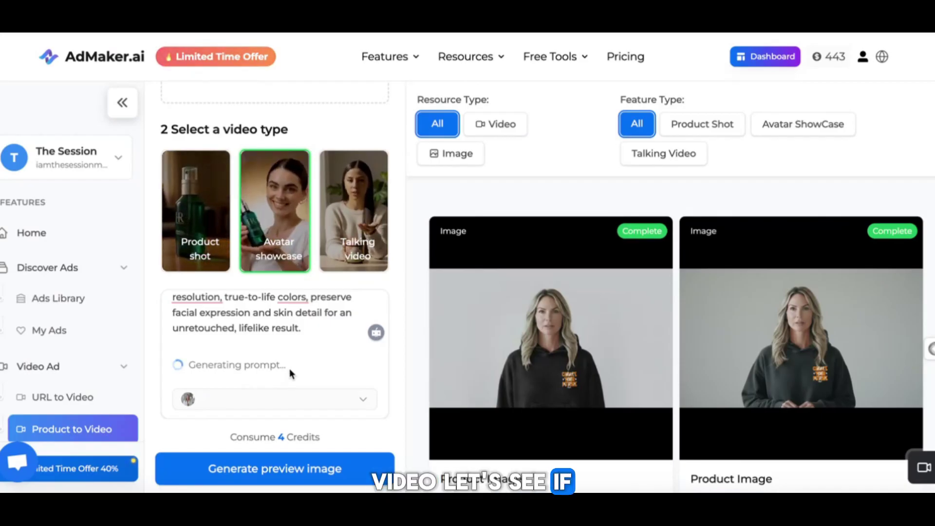
{"action": "scroll", "coordinate": [457, 223], "scroll_direction": "down", "scroll_amount": 1}
{"action": "scroll", "coordinate": [458, 223], "scroll_direction": "up", "scroll_amount": 2}
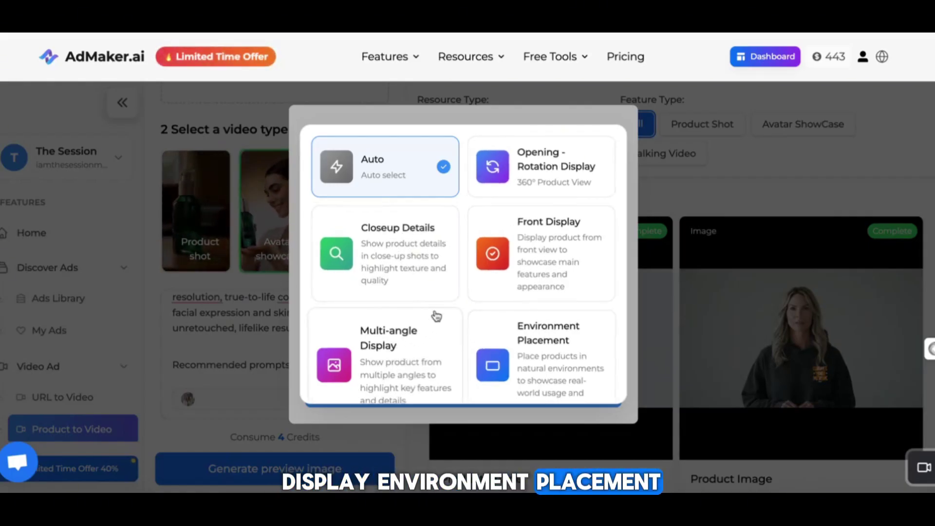
{"action": "left_click", "coordinate": [422, 348]}
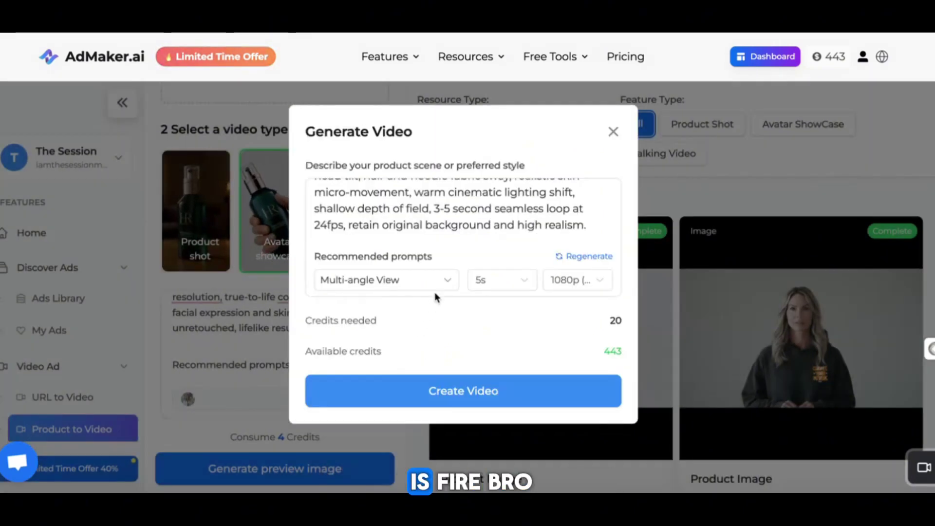
{"action": "scroll", "coordinate": [461, 231], "scroll_direction": "up", "scroll_amount": 3}
{"action": "scroll", "coordinate": [461, 231], "scroll_direction": "down", "scroll_amount": 3}
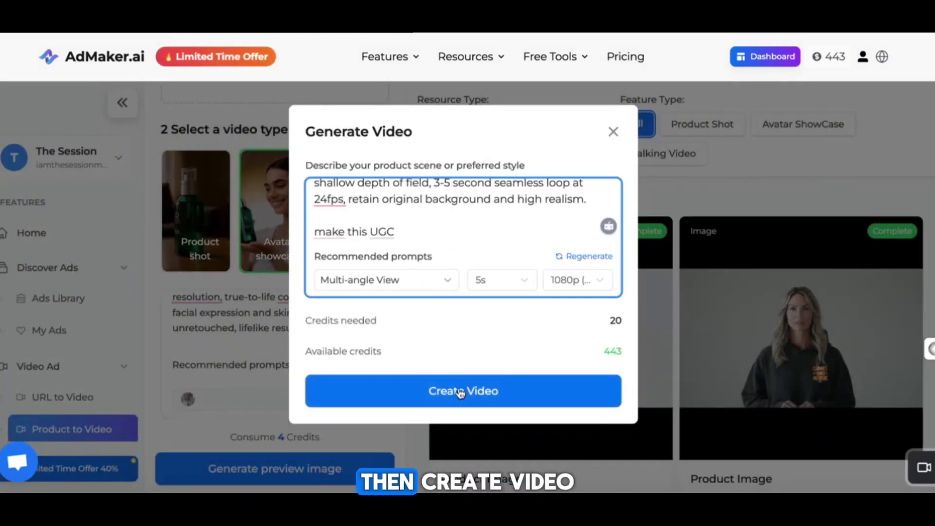
{"action": "left_click", "coordinate": [460, 393]}
{"action": "scroll", "coordinate": [290, 299], "scroll_direction": "down", "scroll_amount": 1}
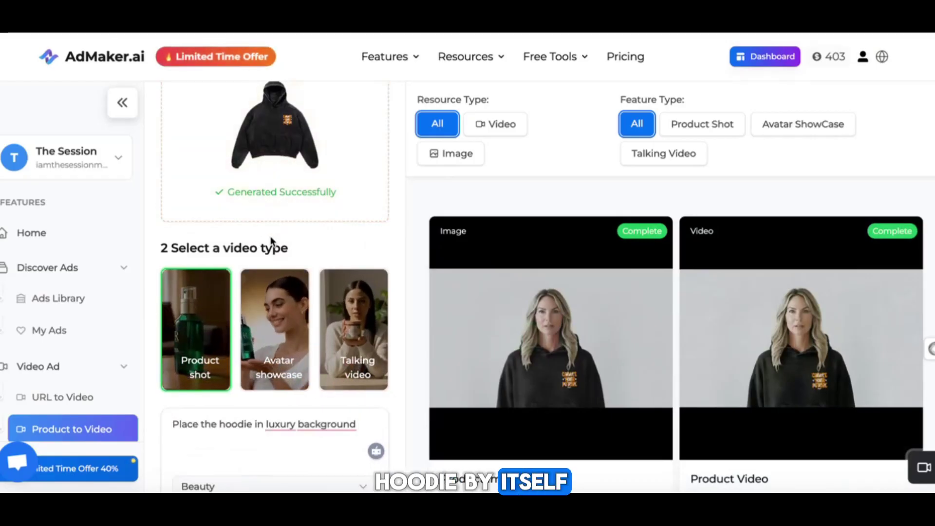
- Generate Beauty-style luxury-background hoodie product shots and open the finished product video
{"action": "scroll", "coordinate": [263, 245], "scroll_direction": "down", "scroll_amount": 2}
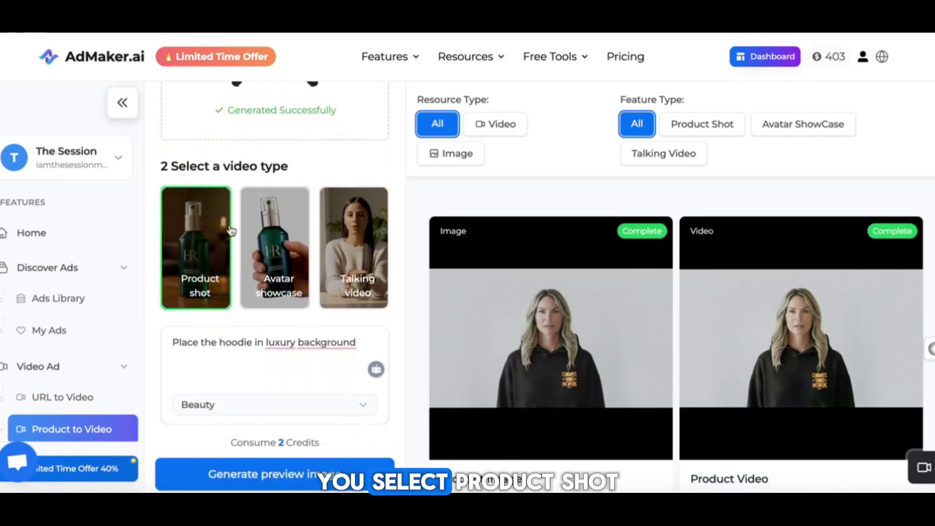
{"action": "left_click", "coordinate": [200, 287]}
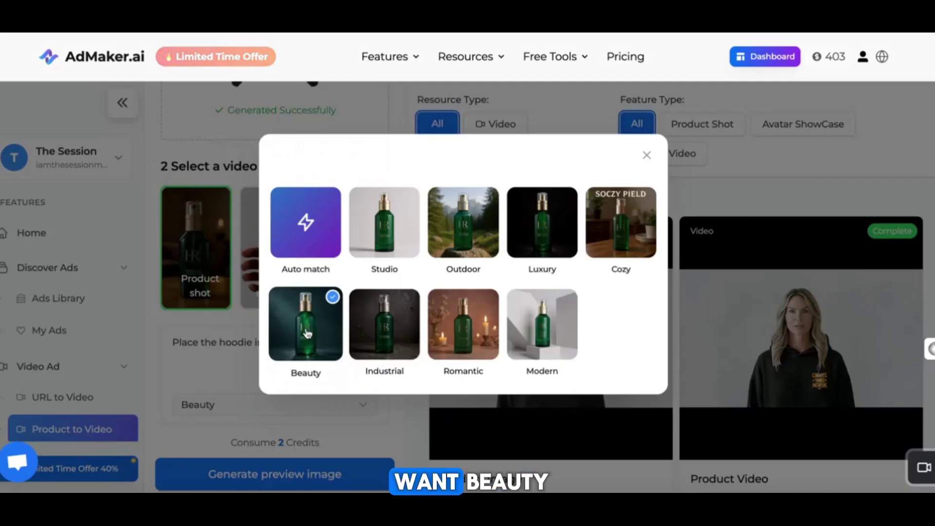
{"action": "left_click", "coordinate": [307, 334]}
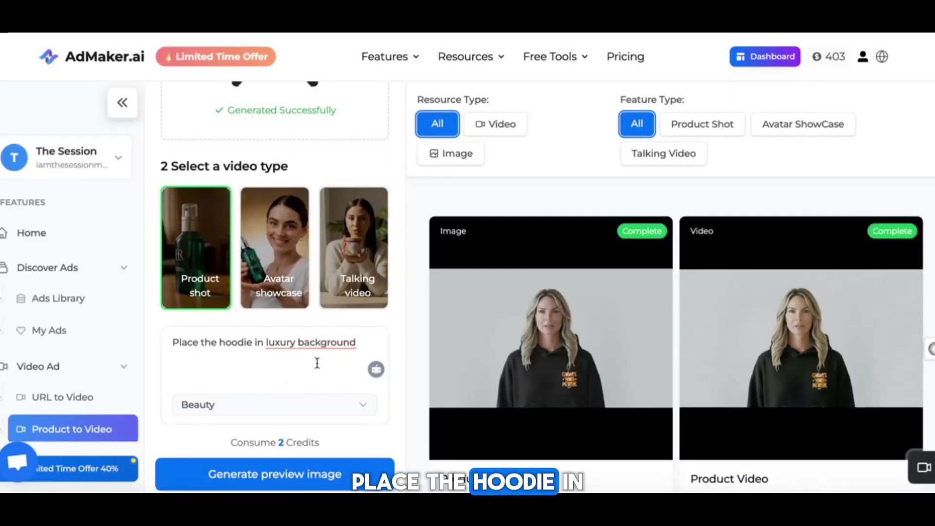
{"action": "left_click", "coordinate": [305, 476]}
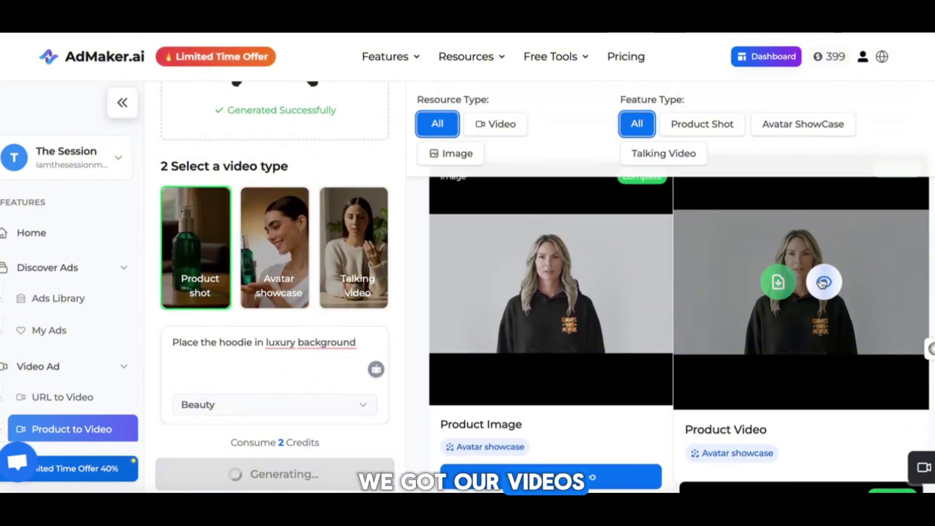
{"action": "left_click", "coordinate": [824, 280]}
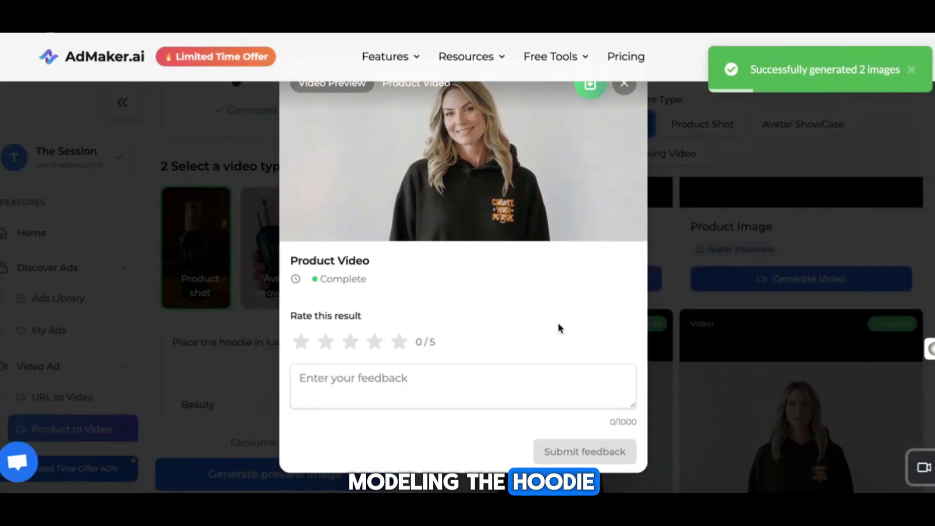
- Replay the hoodie product video, then close its preview
{"action": "left_click", "coordinate": [301, 222]}
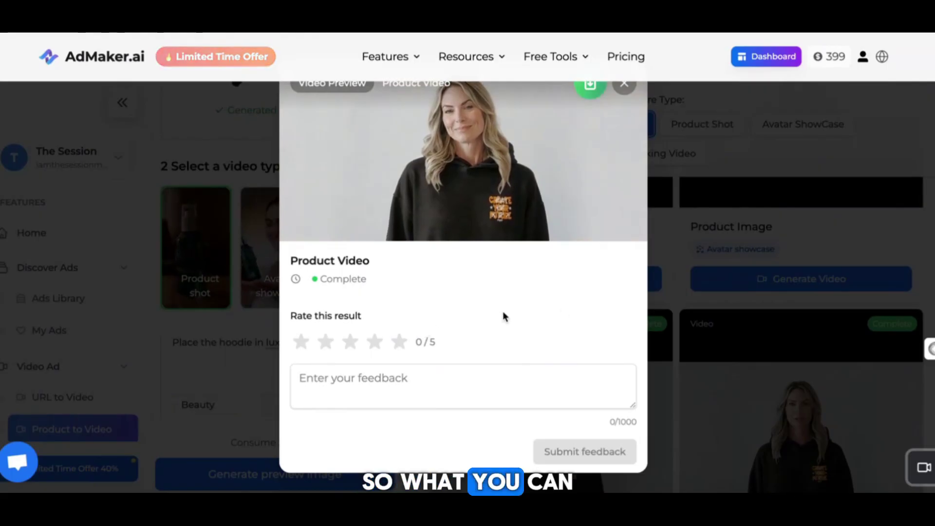
{"action": "key", "text": "Escape"}
{"action": "mouse_move", "coordinate": [793, 373]}
{"action": "scroll", "coordinate": [793, 373], "scroll_direction": "down", "scroll_amount": 2}
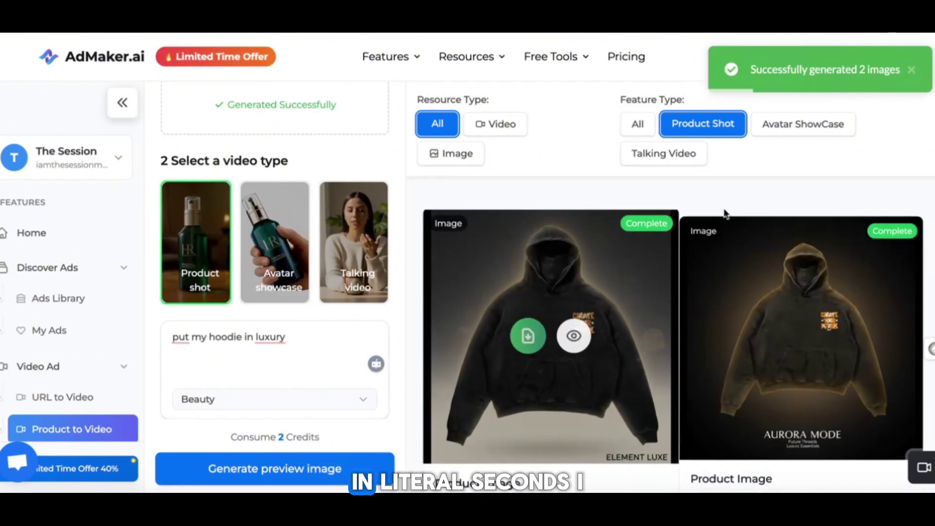
- Preview the ELEMENT LUXE hoodie shot full size and edit its video scene description
{"action": "scroll", "coordinate": [788, 194], "scroll_direction": "down", "scroll_amount": 1}
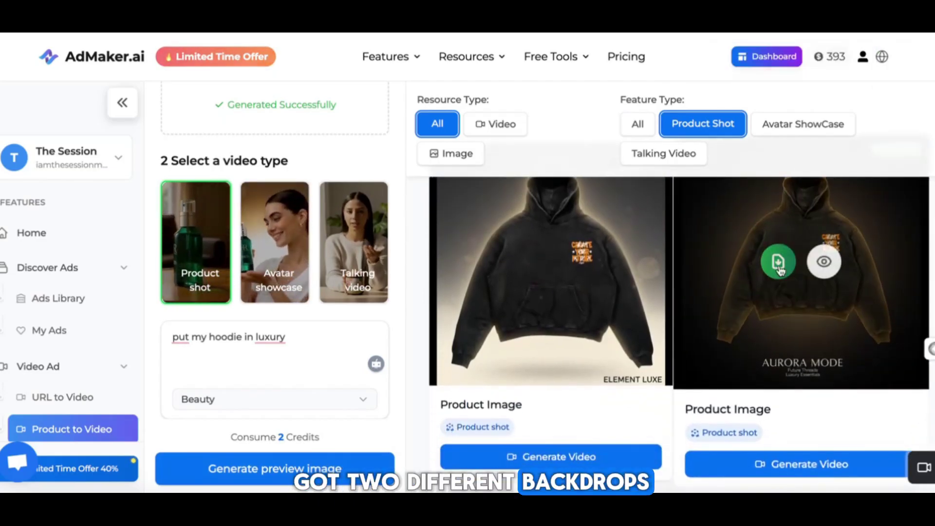
{"action": "left_click", "coordinate": [824, 262]}
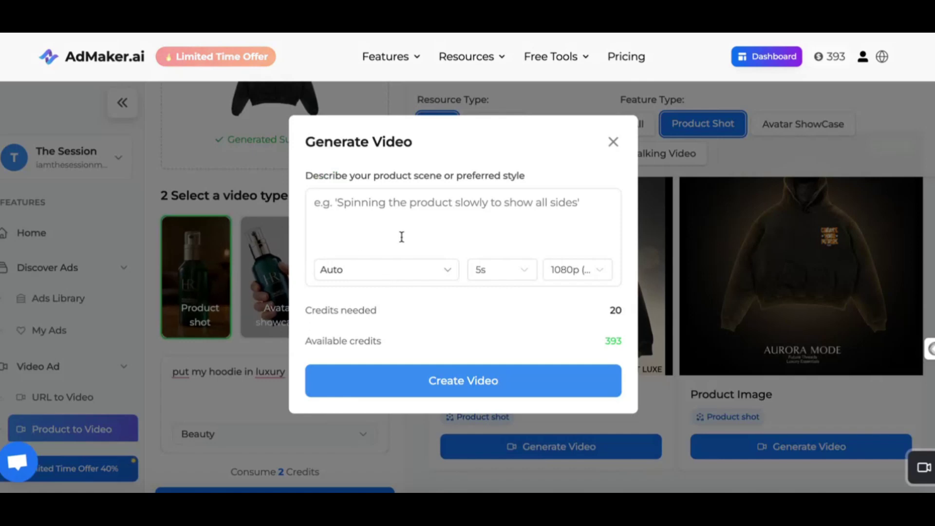
{"action": "left_click", "coordinate": [436, 215]}
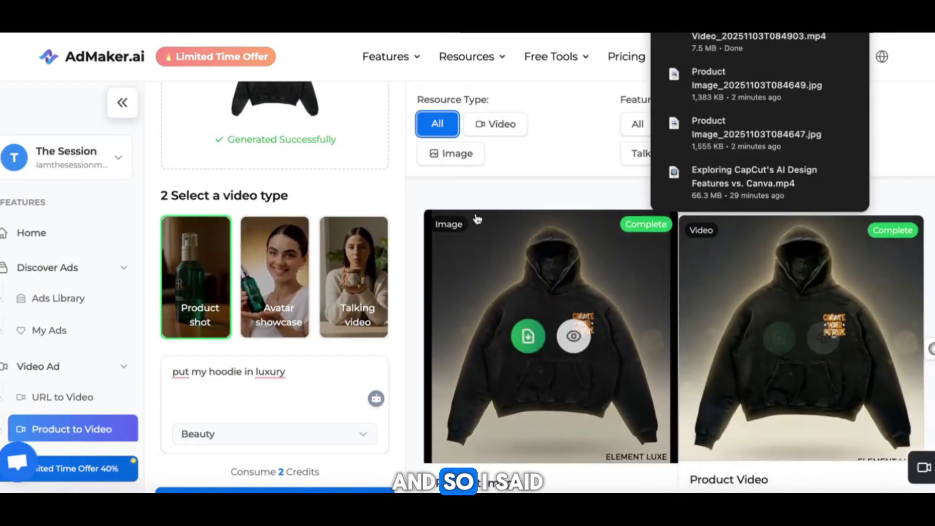
- Open the downloaded hoodie Product Video .mp4 from Finder's Downloads folder
{"action": "left_click", "coordinate": [22, 488]}
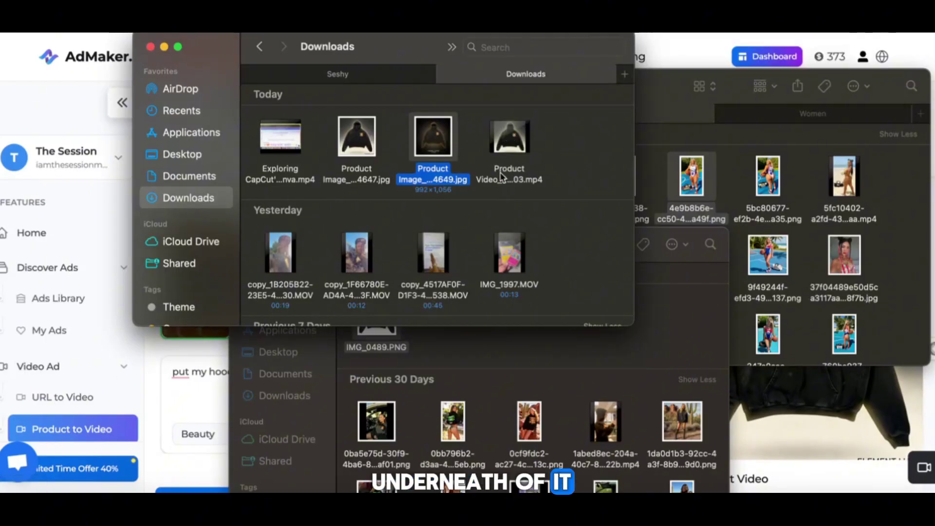
{"action": "double_click", "coordinate": [510, 141]}
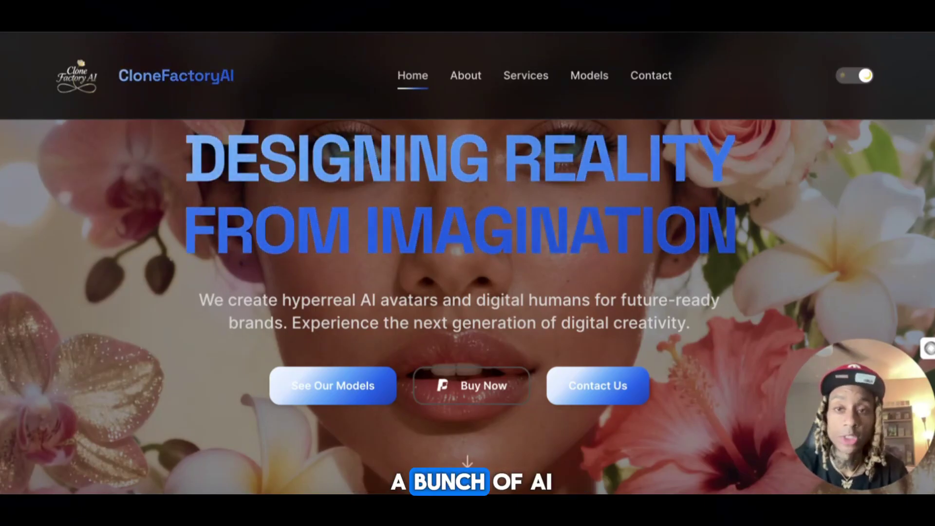
- Paste the CloneFactoryAI URL into URL to Video, analyze it, and review the auto-filled form
{"action": "key", "text": "ctrl+l"}
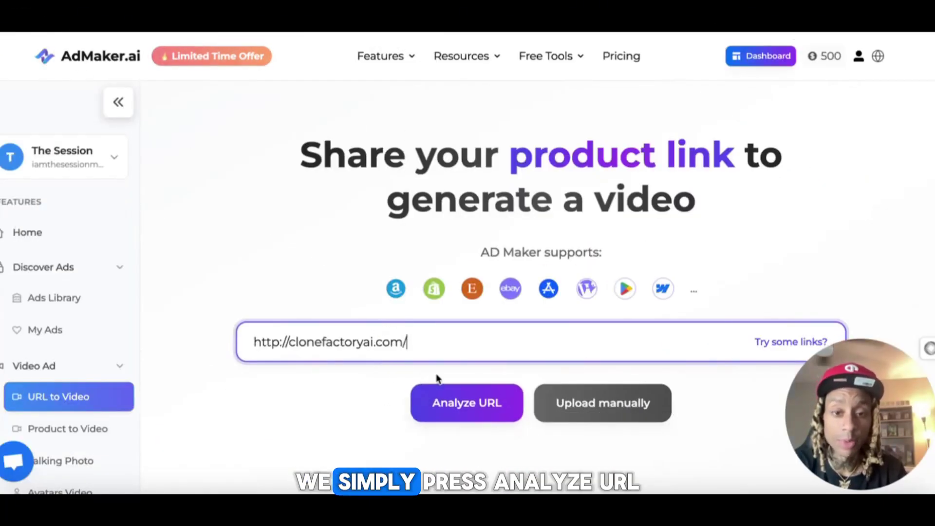
{"action": "left_click", "coordinate": [447, 403]}
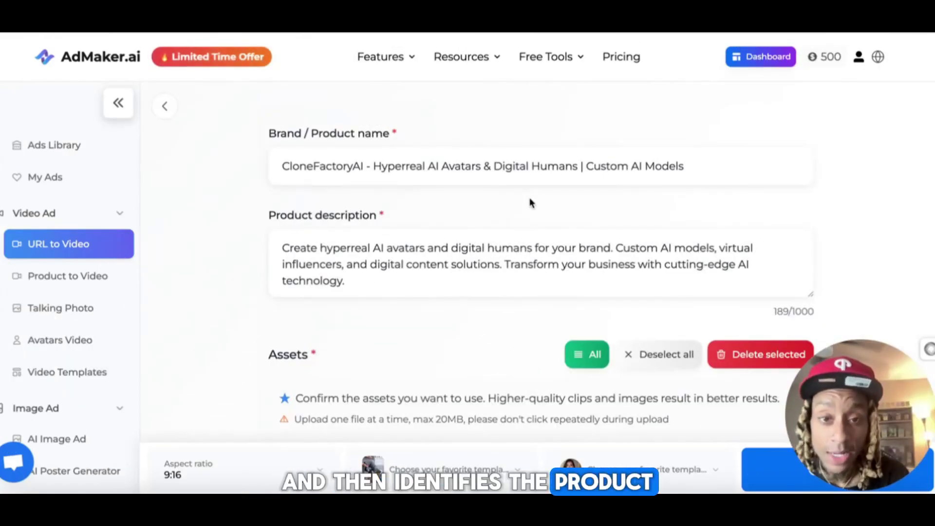
{"action": "scroll", "coordinate": [530, 205], "scroll_direction": "down", "scroll_amount": 3}
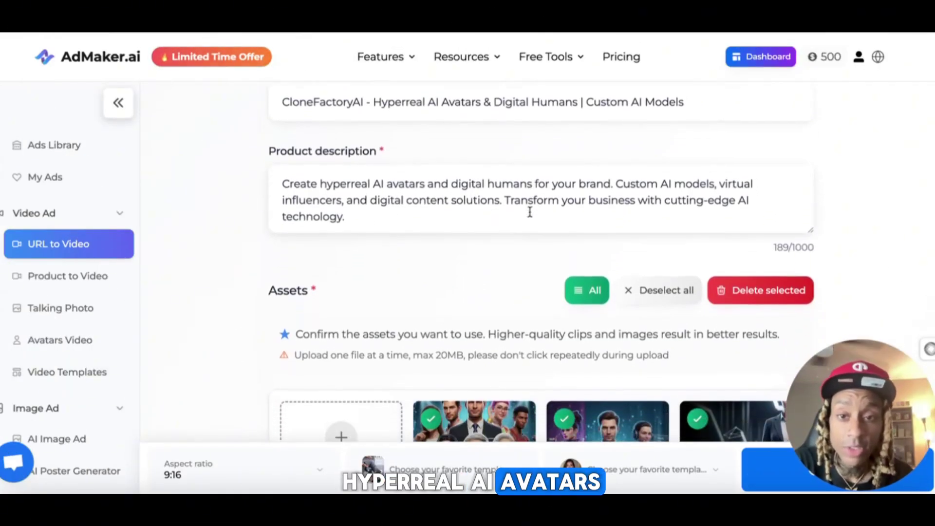
{"action": "scroll", "coordinate": [530, 212], "scroll_direction": "down", "scroll_amount": 5}
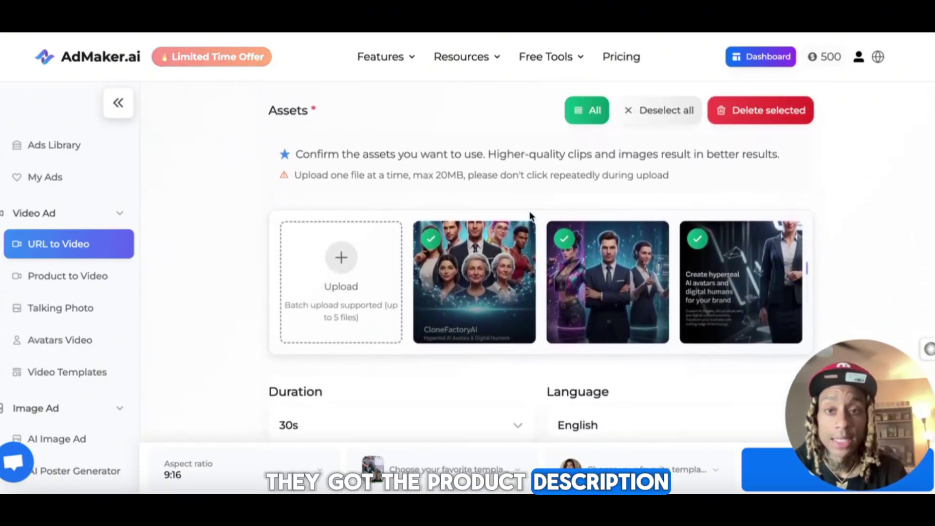
{"action": "scroll", "coordinate": [530, 216], "scroll_direction": "down", "scroll_amount": 1}
{"action": "mouse_move", "coordinate": [696, 297]}
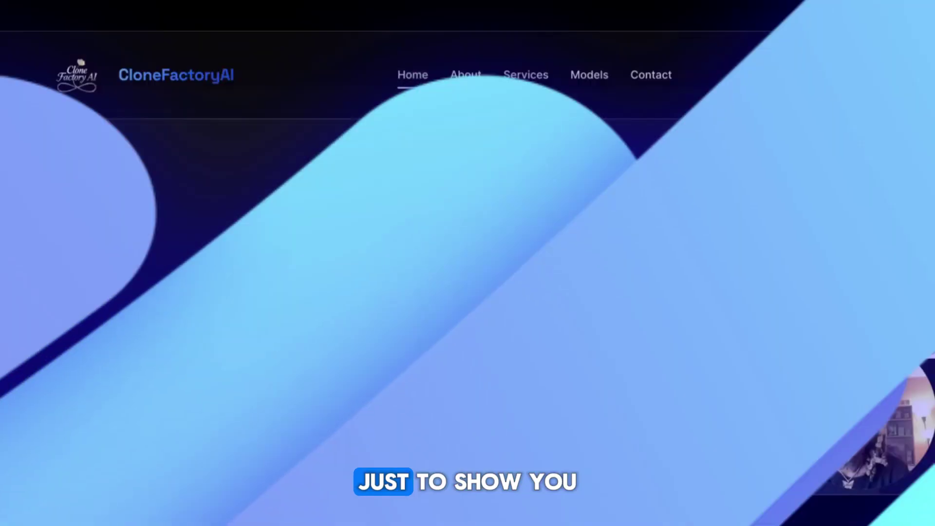
- Scroll the CloneFactoryAI site past the AI model cards to the Adaptability section
{"action": "scroll", "coordinate": [613, 268], "scroll_direction": "down", "scroll_amount": 5}
{"action": "scroll", "coordinate": [612, 268], "scroll_direction": "down", "scroll_amount": 5}
{"action": "scroll", "coordinate": [613, 268], "scroll_direction": "up", "scroll_amount": 3}
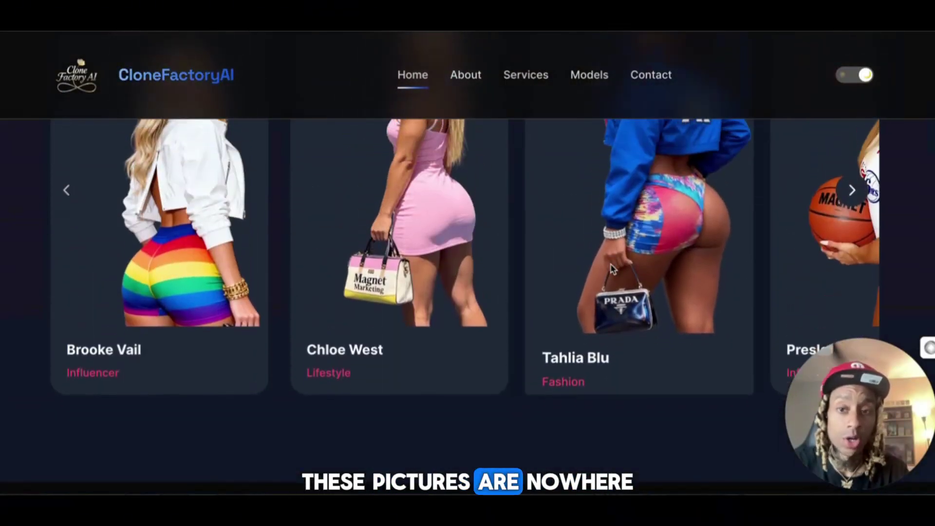
{"action": "scroll", "coordinate": [612, 268], "scroll_direction": "down", "scroll_amount": 10}
{"action": "scroll", "coordinate": [613, 269], "scroll_direction": "down", "scroll_amount": 15}
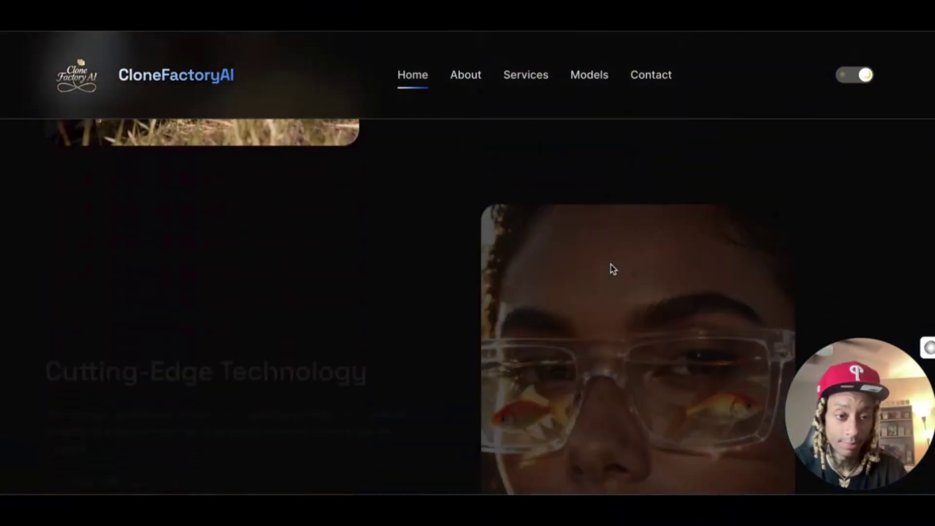
{"action": "scroll", "coordinate": [613, 269], "scroll_direction": "down", "scroll_amount": 1}
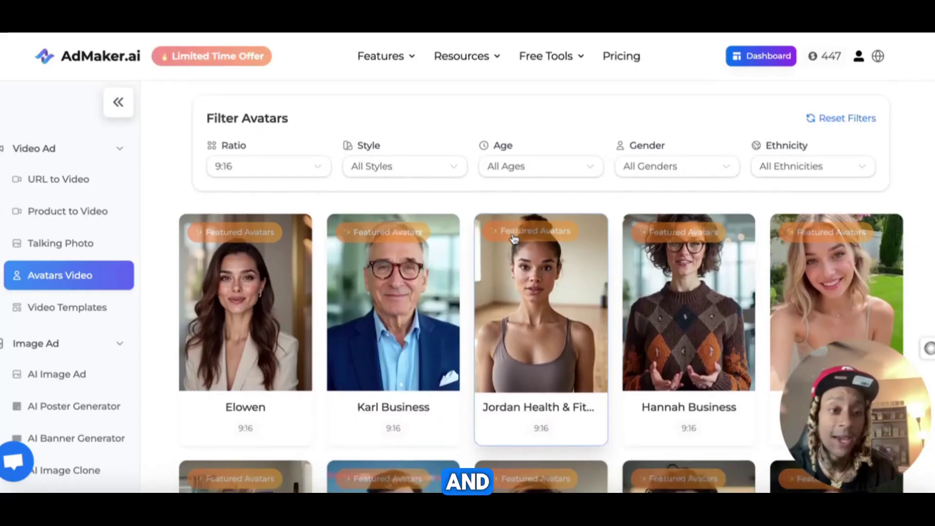
{"action": "scroll", "coordinate": [514, 239], "scroll_direction": "down", "scroll_amount": 1}
- Scroll the Avatars Video gallery of featured 9:16 avatars such as Elowen and Karl Business
{"action": "scroll", "coordinate": [514, 239], "scroll_direction": "down", "scroll_amount": 1}
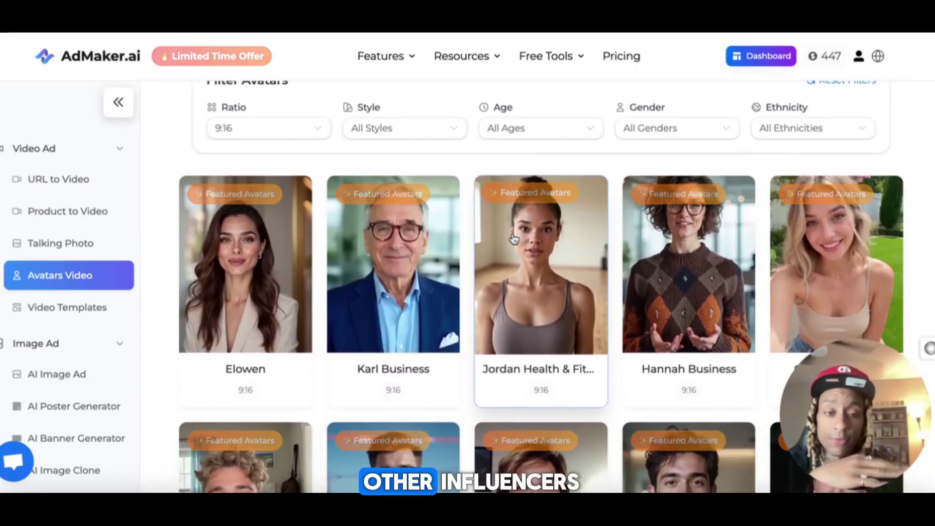